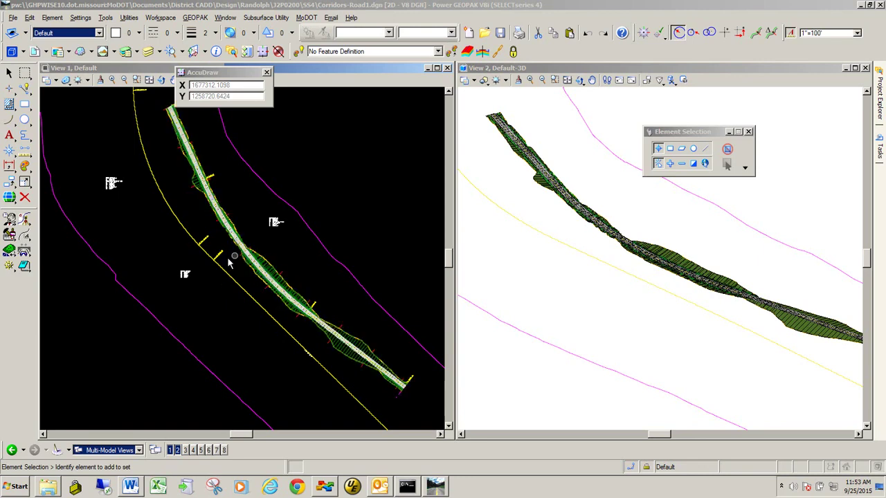
- Open Graphical Filter.dgn from the SS4 folder and check in Corridors-Road1.dgn
left_click(13, 17)
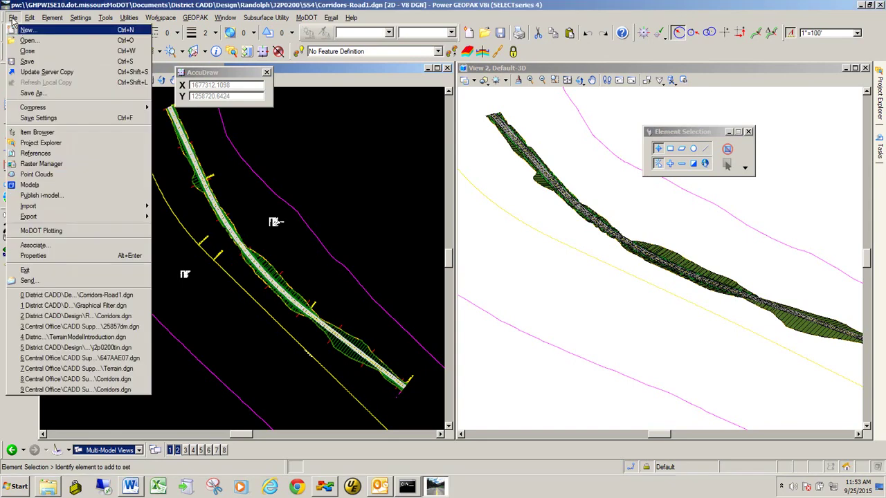
left_click(28, 38)
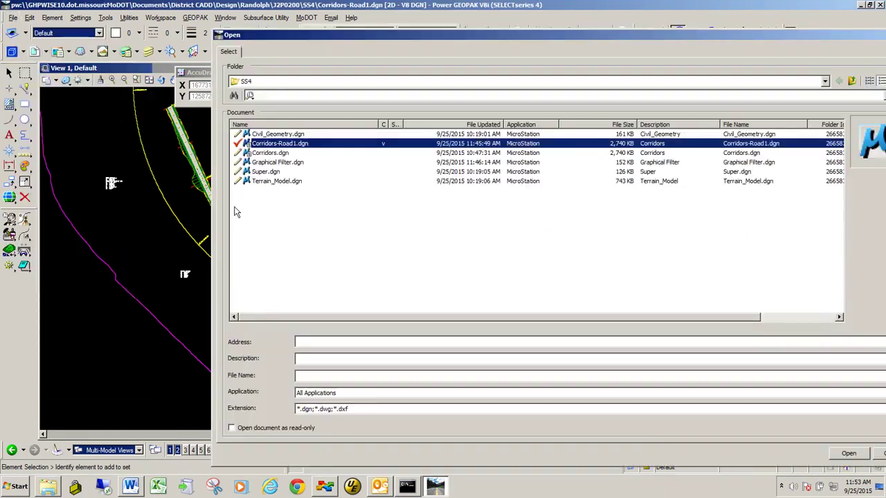
left_click(275, 163)
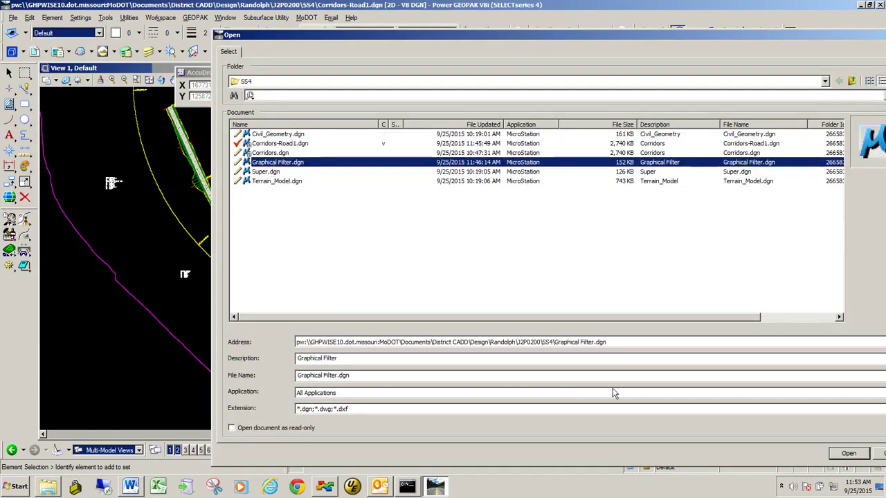
left_click(848, 453)
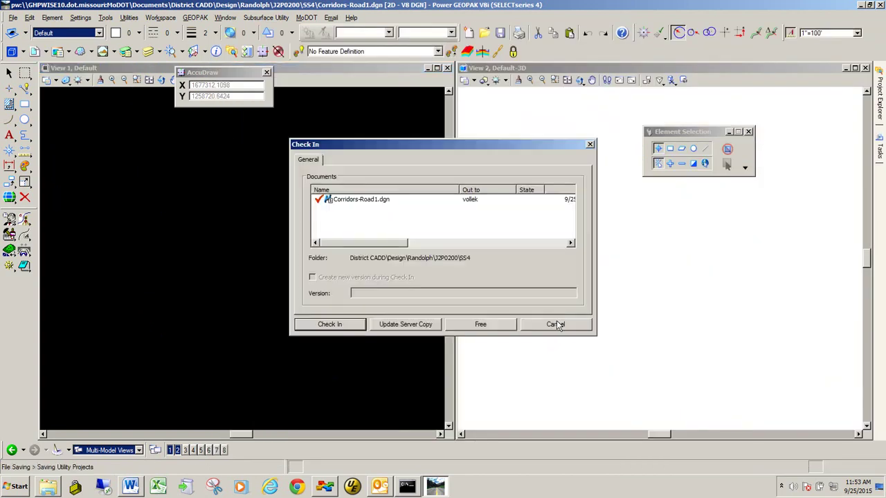
left_click(325, 322)
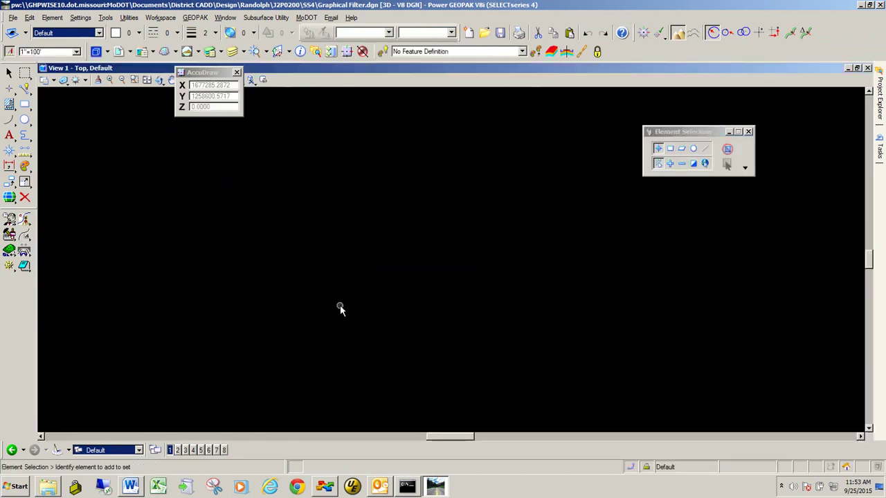
- Choose Civil_Geometry.dgn, Corridors-Road1.dgn, Super.dgn and Terrain_Model.dgn as references to attach, using the Interactive attachment method
left_click(147, 80)
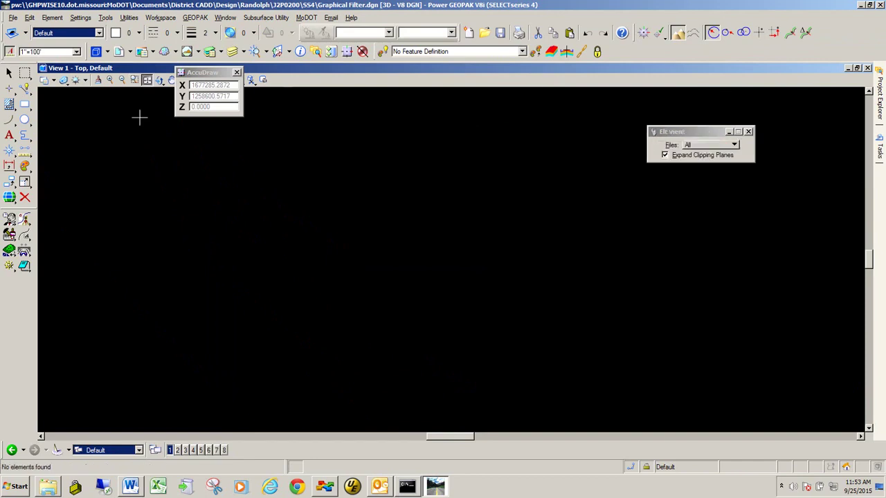
left_click(119, 52)
left_click_drag(188, 228, 279, 140)
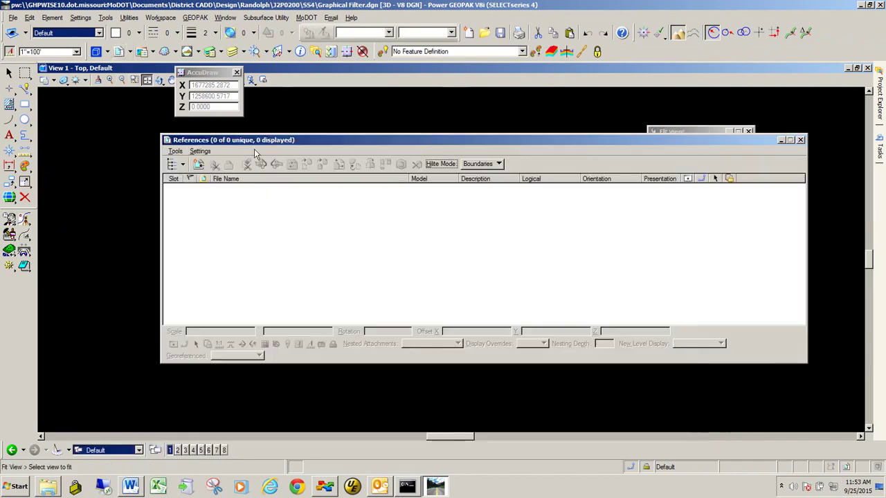
left_click(175, 151)
left_click(182, 164)
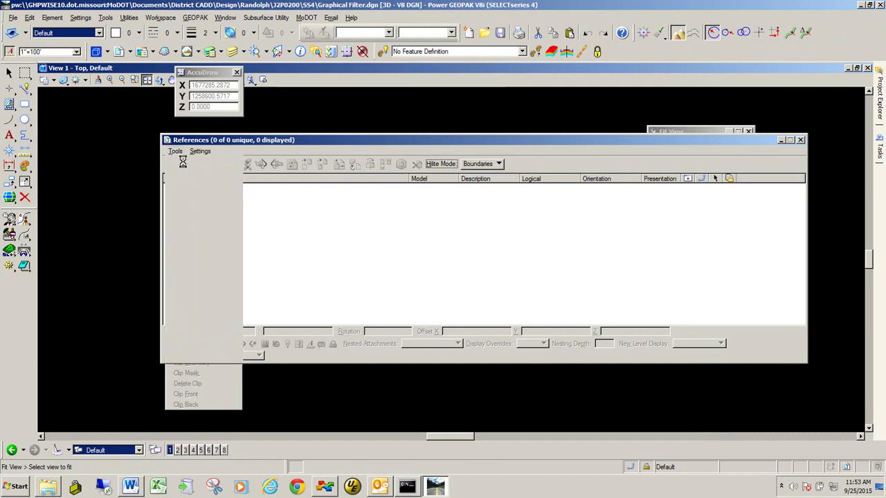
left_click(80, 179)
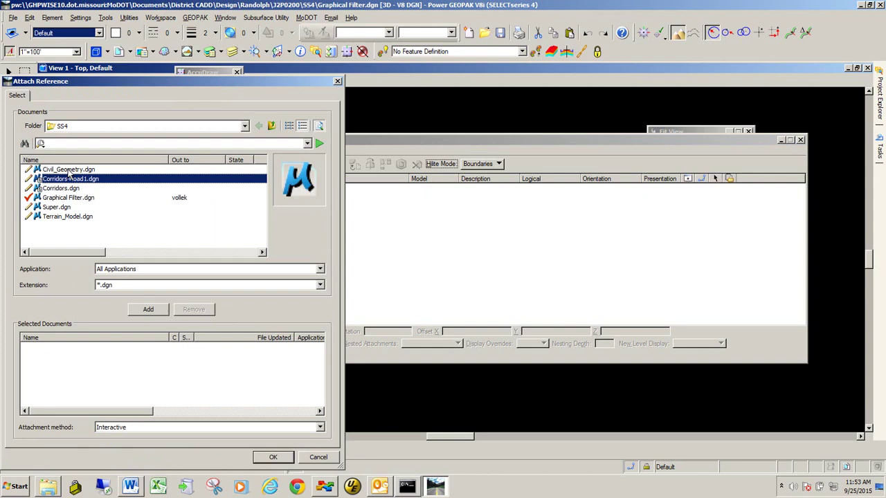
left_click(68, 170, "ctrl")
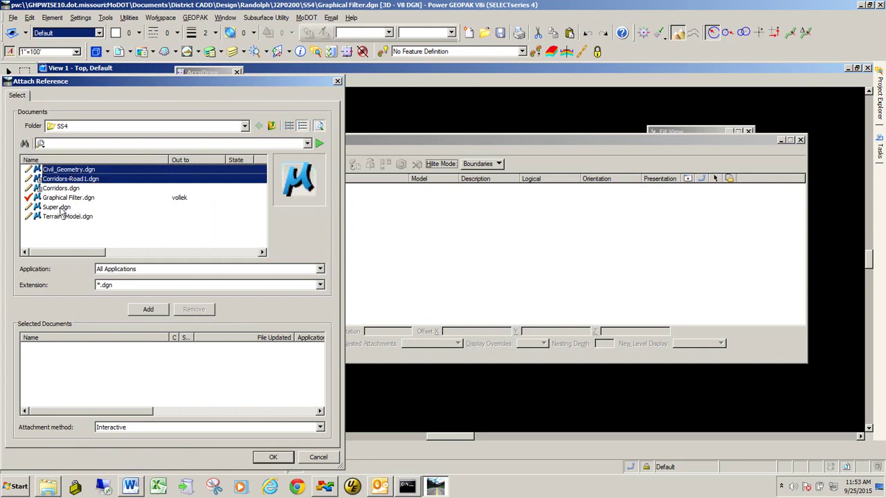
left_click(61, 208, "ctrl")
left_click(82, 217, "ctrl")
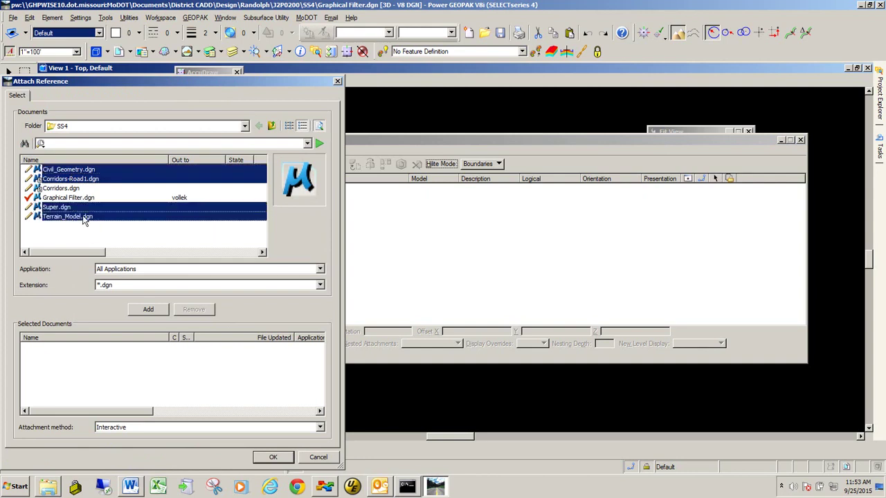
left_click(269, 455)
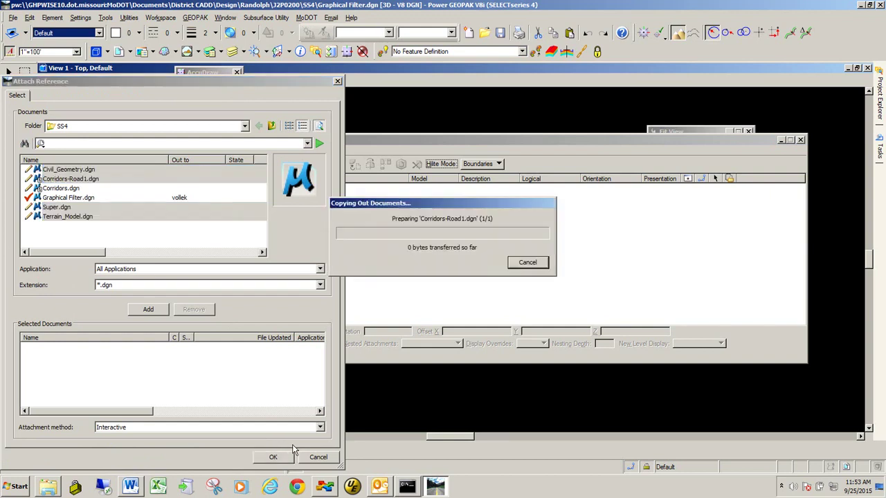
- Attach the Default model of each chosen file with Coincident - World orientation and close the reference list
left_click(409, 391)
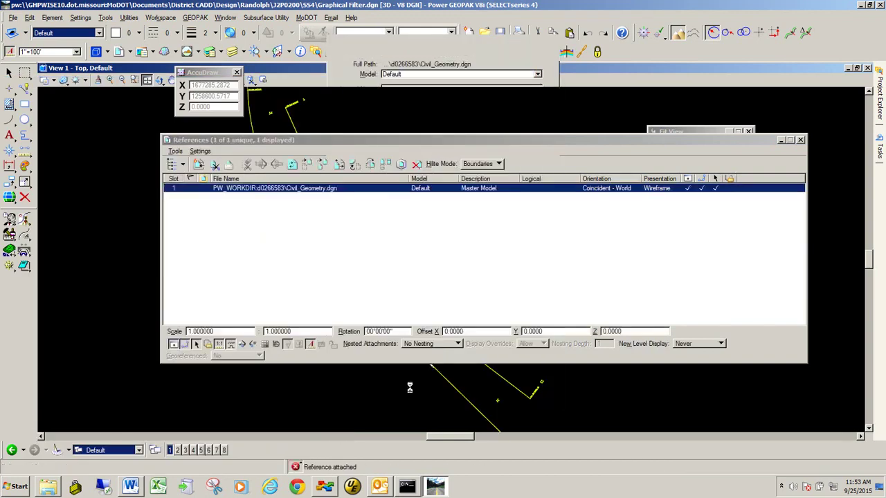
left_click(409, 391)
left_click(410, 393)
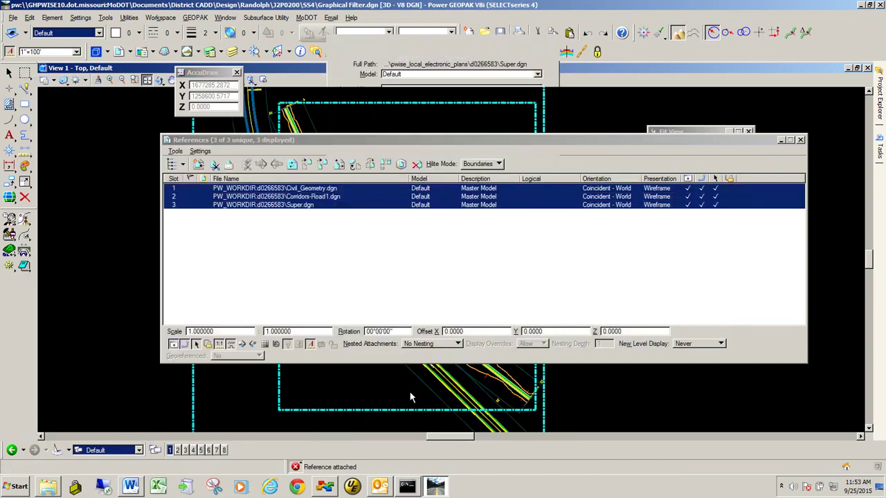
left_click(409, 392)
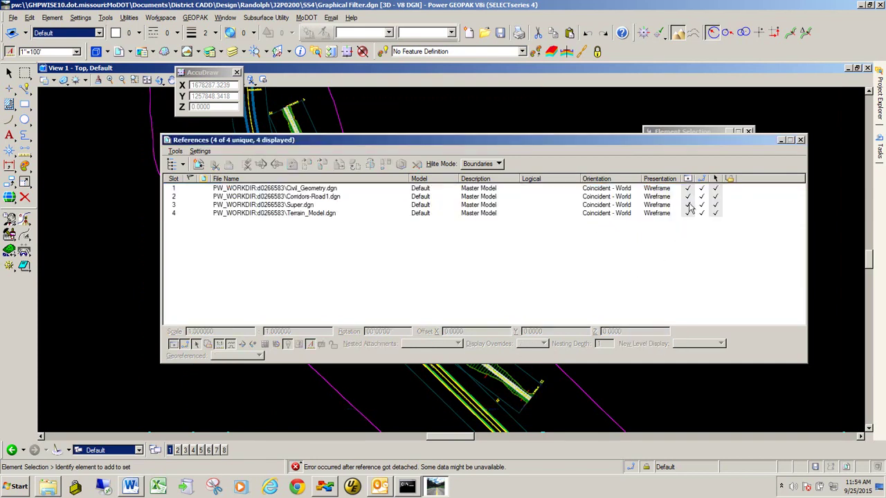
left_click(800, 139)
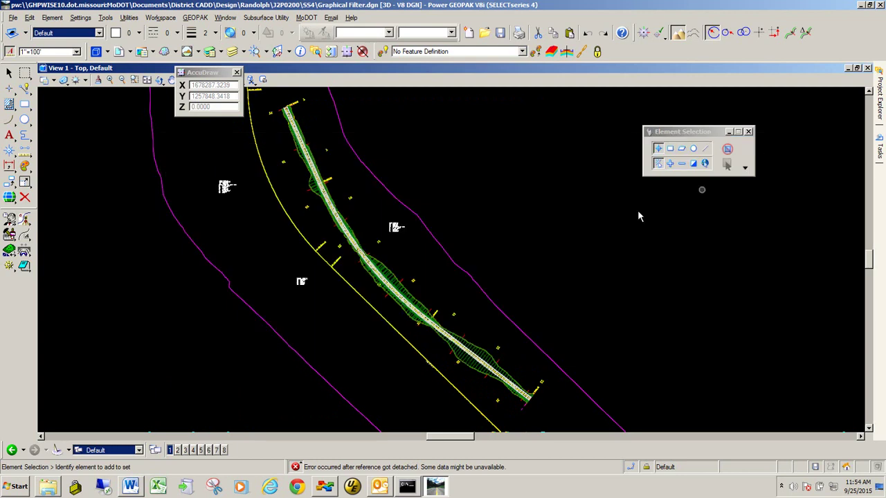
- Start Create Terrain by Graphical Filter and open the list of available filters for its Graphical Filter Group
scroll(352, 228, "up", 2)
scroll(352, 236, "down", 2)
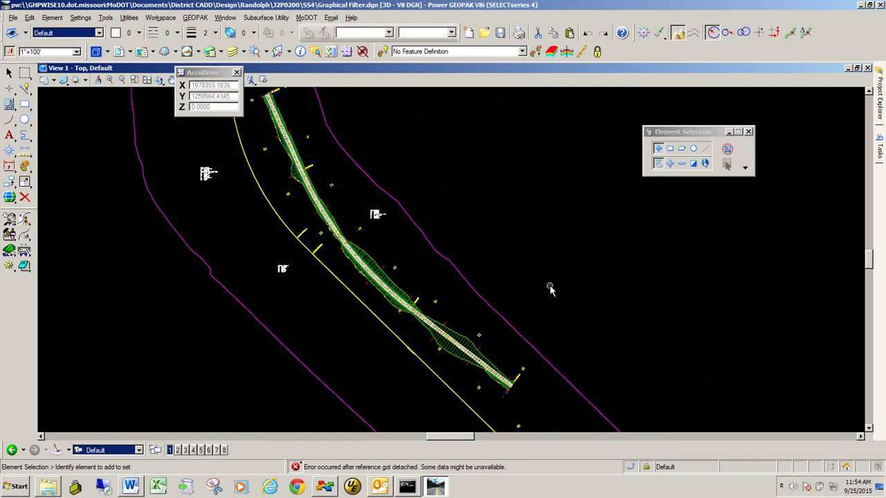
mouse_move(880, 146)
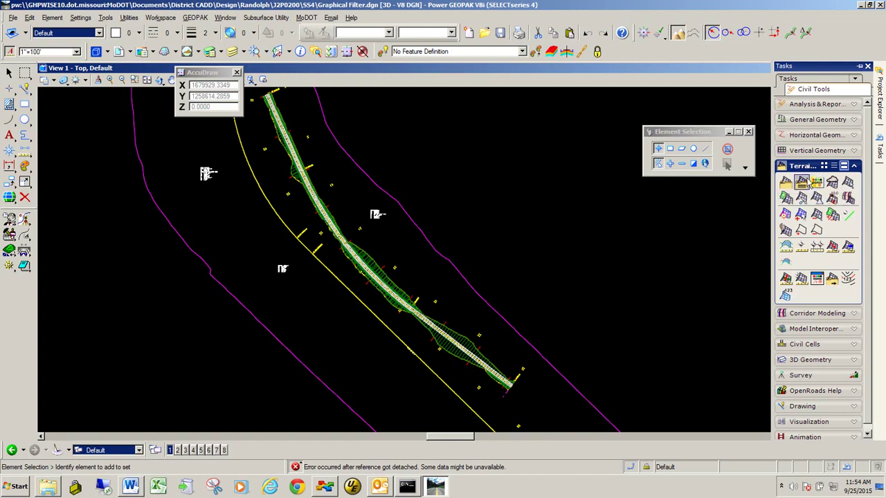
left_click(819, 181)
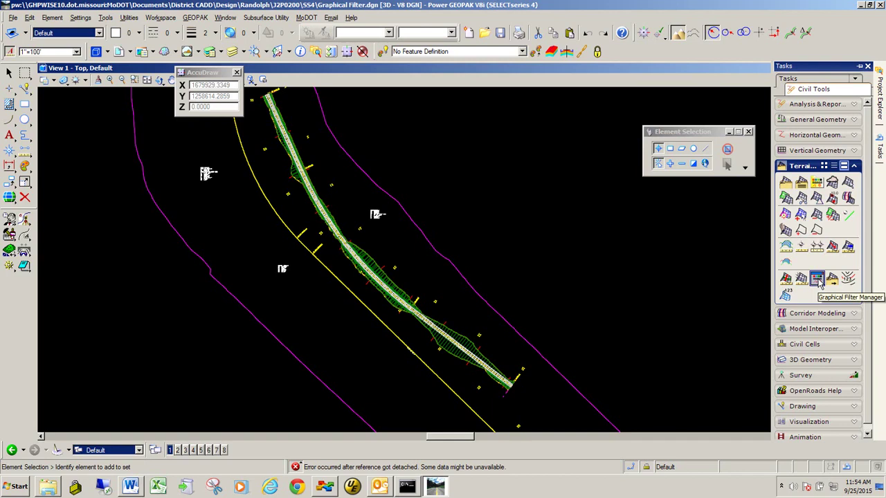
left_click(818, 181)
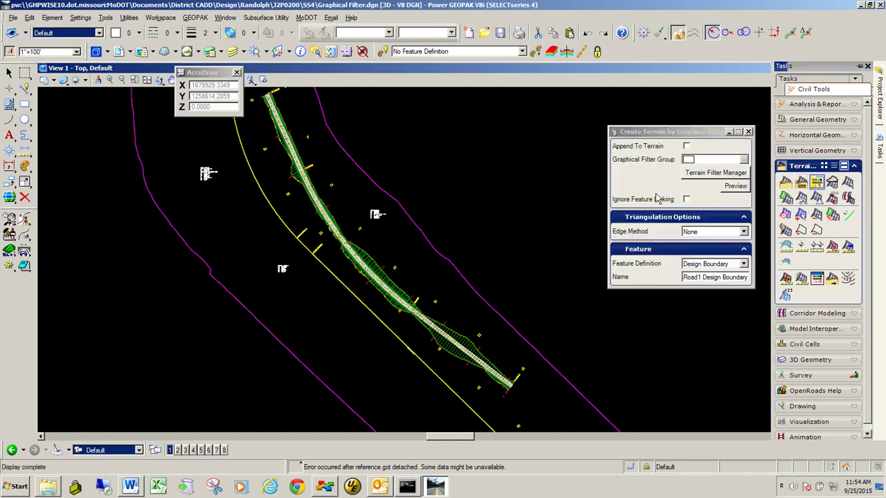
left_click_drag(697, 133, 629, 112)
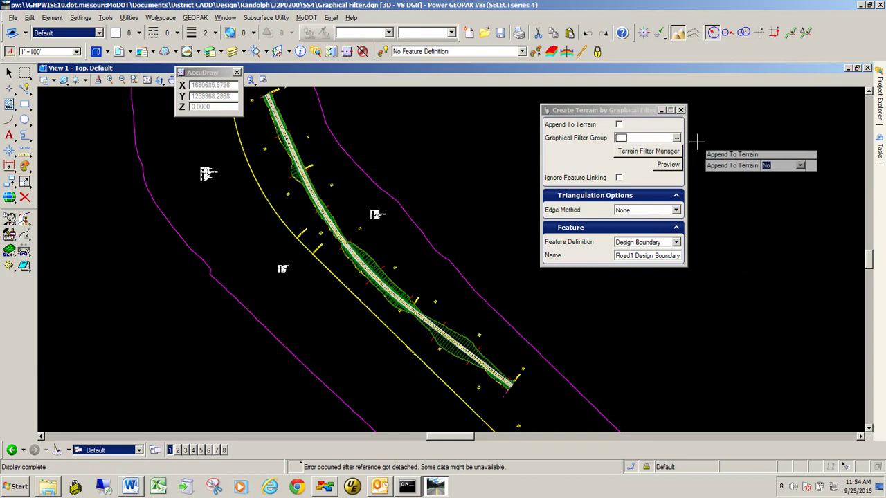
left_click(677, 138)
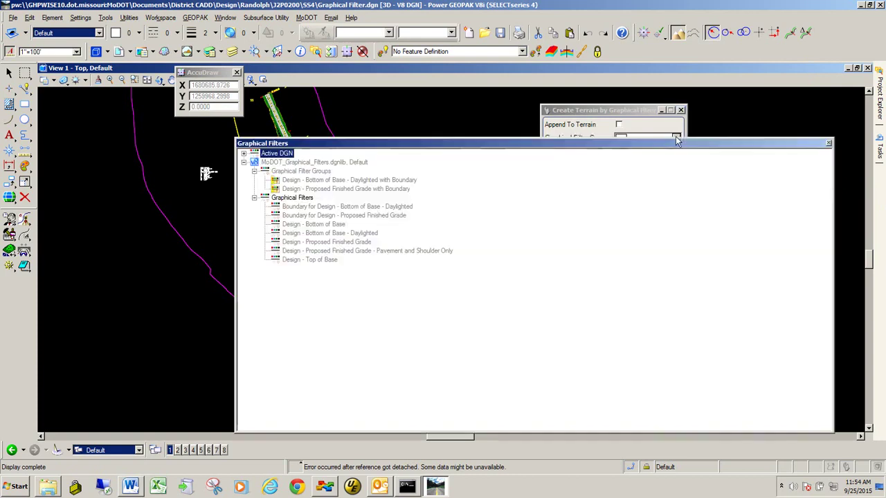
mouse_move(481, 143)
left_mouse_down()
mouse_move(457, 131)
mouse_move(479, 120)
left_mouse_up()
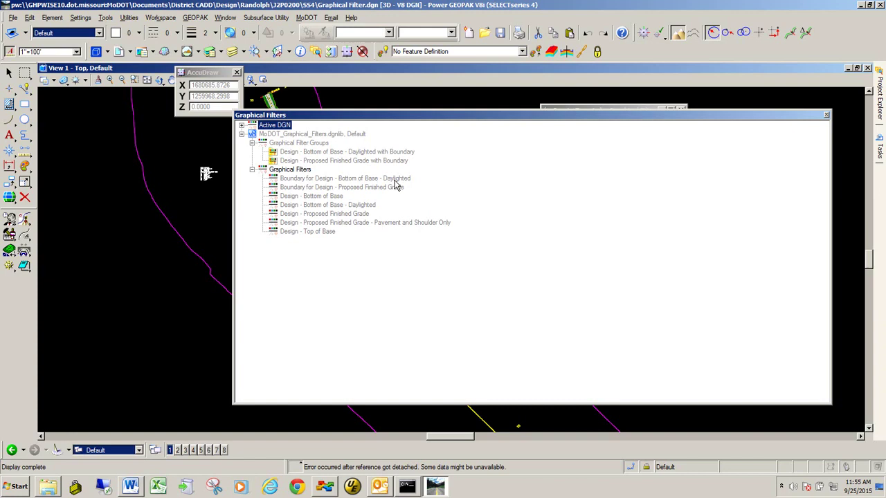
- Switch to the Word document on graphic filters and examine the features and section points of the Bottom of Base and Day-lighted filters
left_click(130, 487)
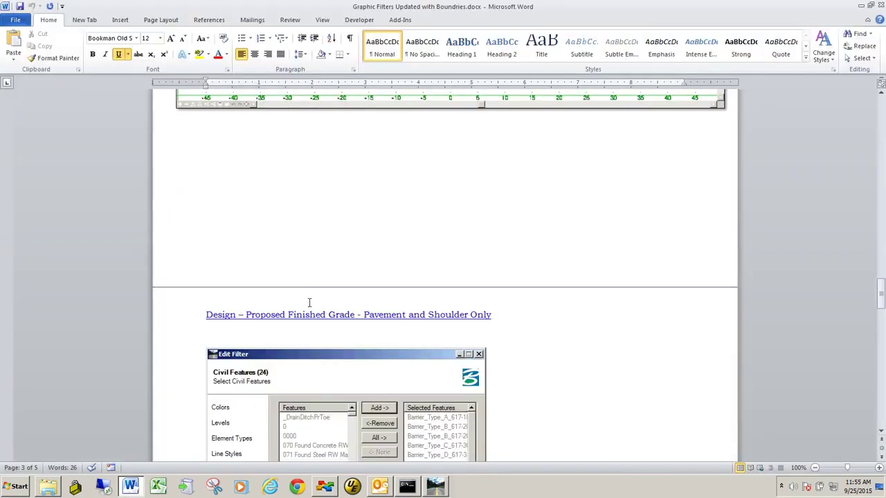
left_click_drag(881, 290, 881, 284)
scroll(574, 217, "down", 5)
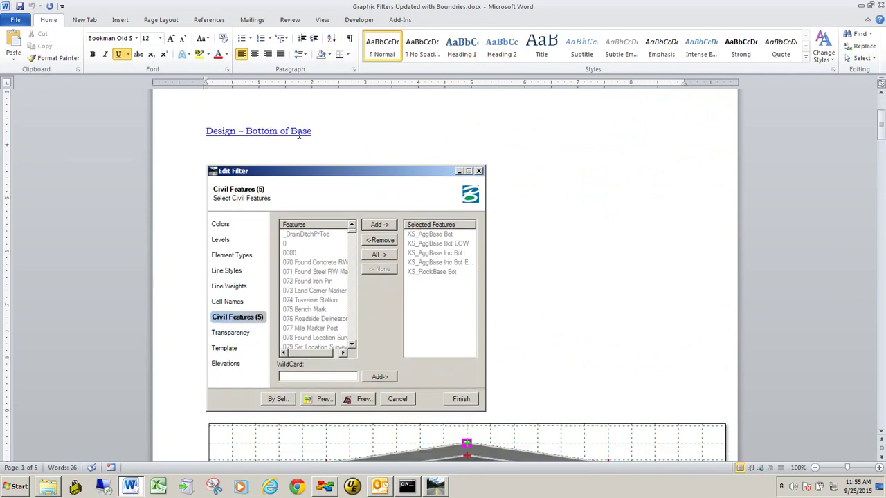
scroll(492, 144, "down", 5)
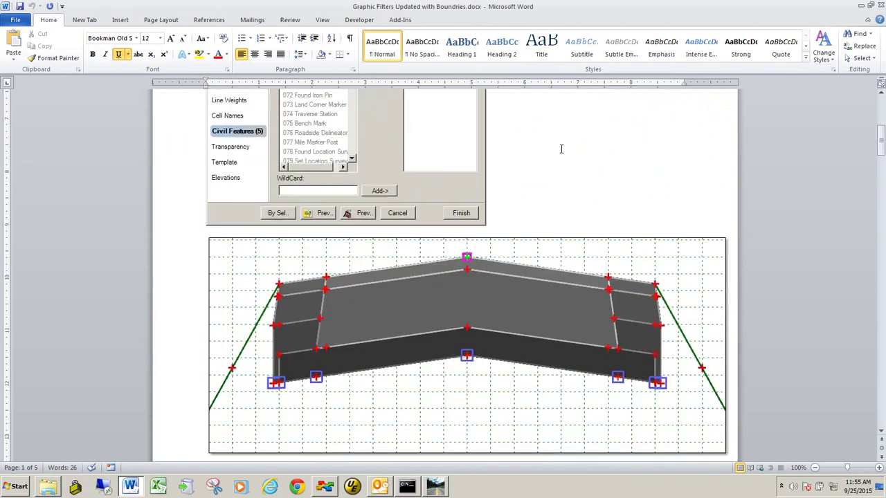
scroll(561, 149, "up", 1)
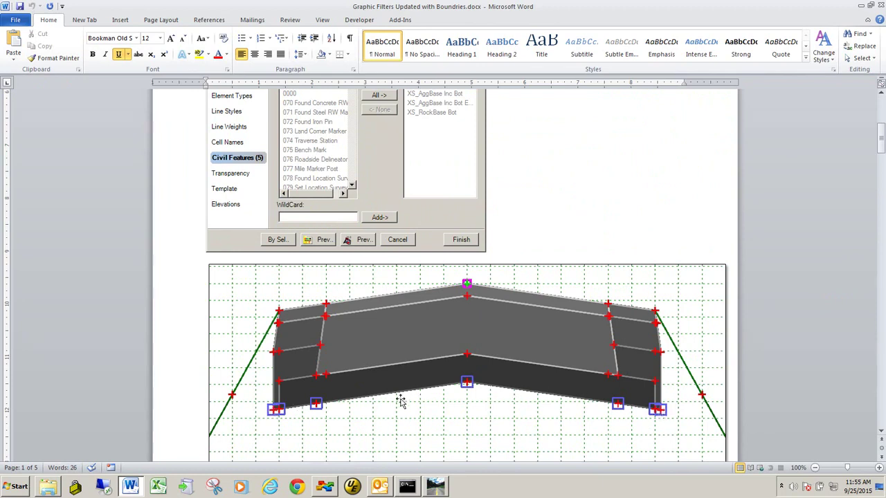
scroll(401, 398, "down", 8)
scroll(413, 365, "down", 3)
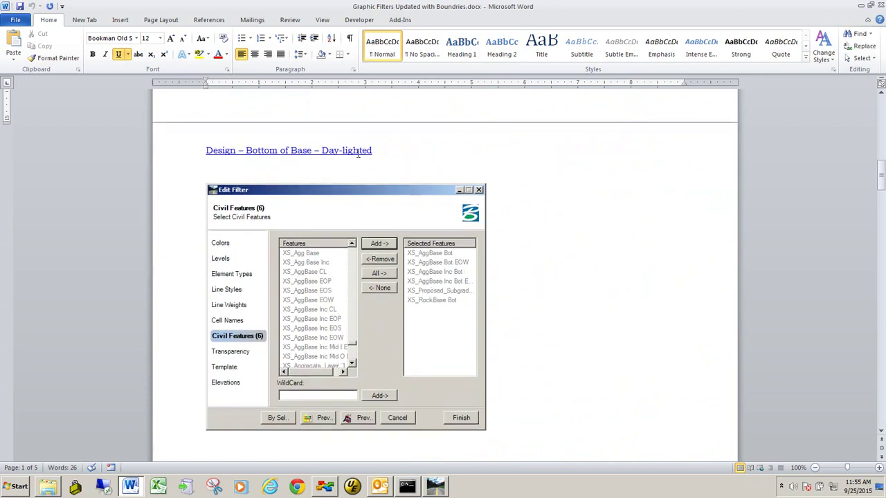
scroll(357, 153, "down", 7)
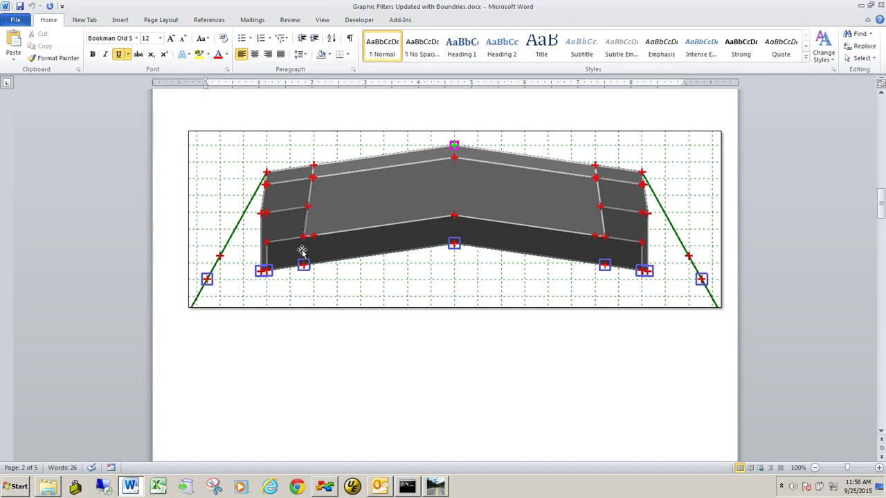
- Examine the features and section points of the Proposed Finished Grade, Pavement and Shoulder Only, and Top of Base filters in the document
scroll(384, 265, "down", 12)
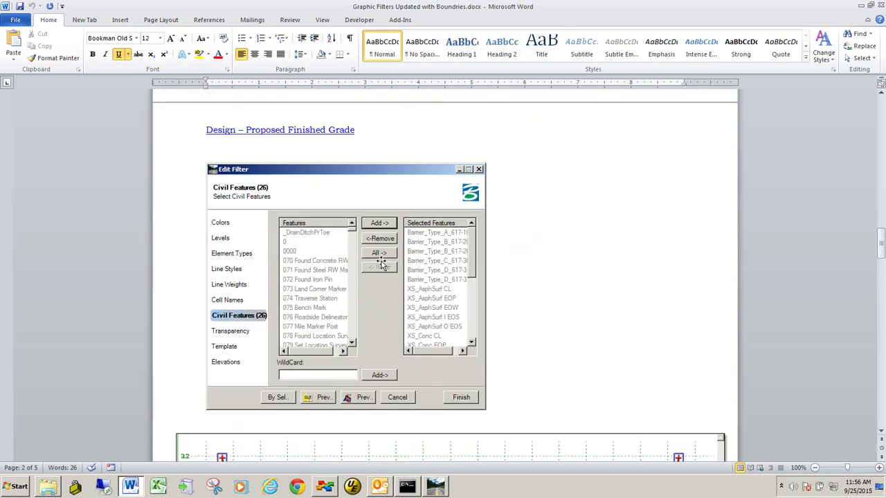
scroll(557, 278, "down", 8)
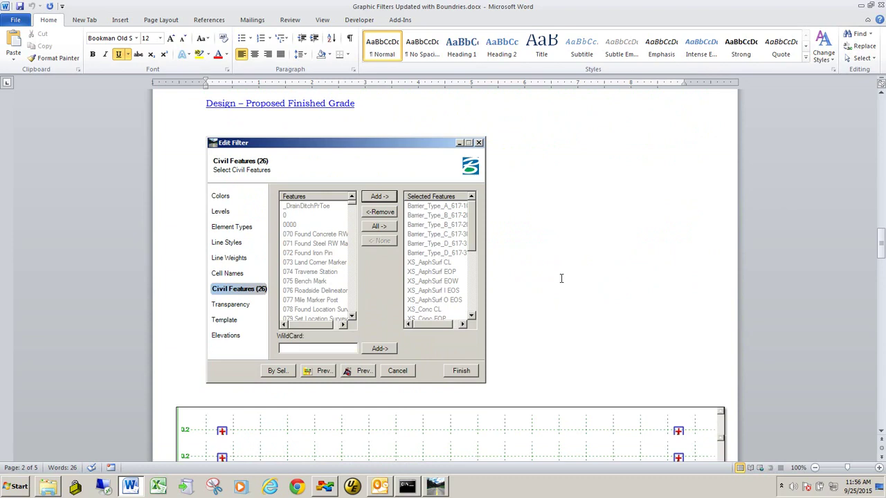
scroll(560, 280, "down", 1)
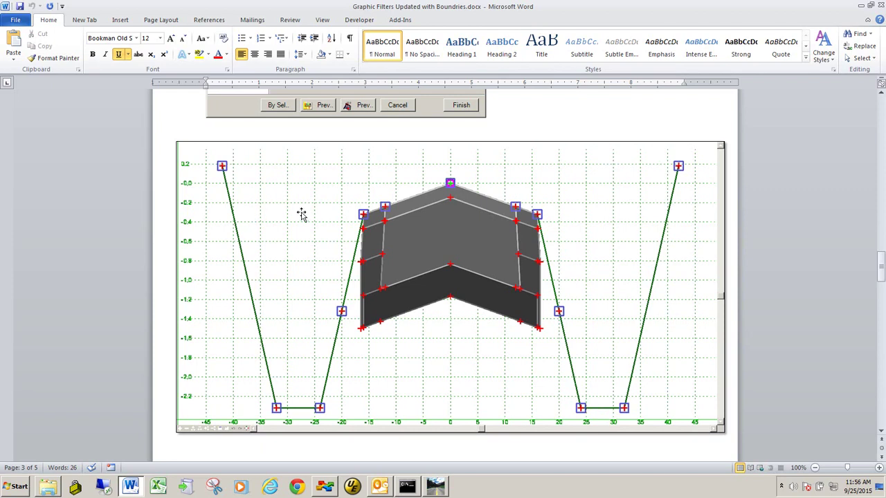
scroll(318, 208, "down", 3)
scroll(318, 208, "down", 10)
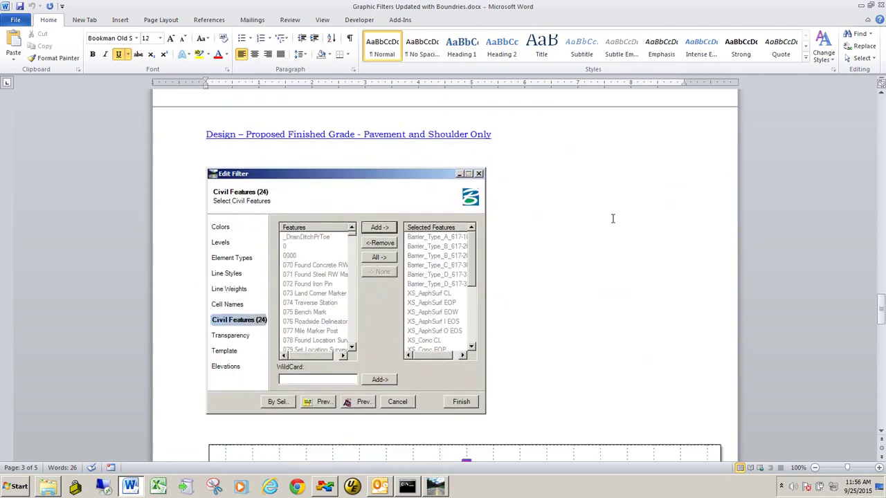
scroll(613, 219, "down", 6)
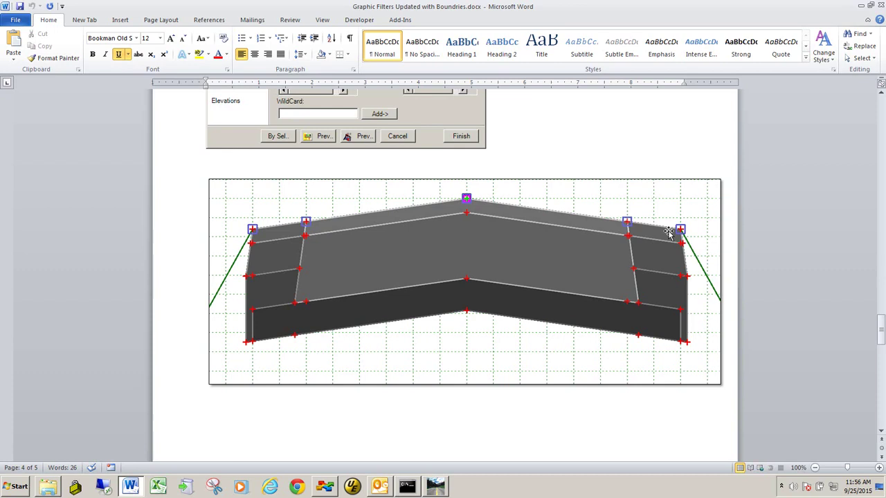
scroll(423, 221, "up", 12)
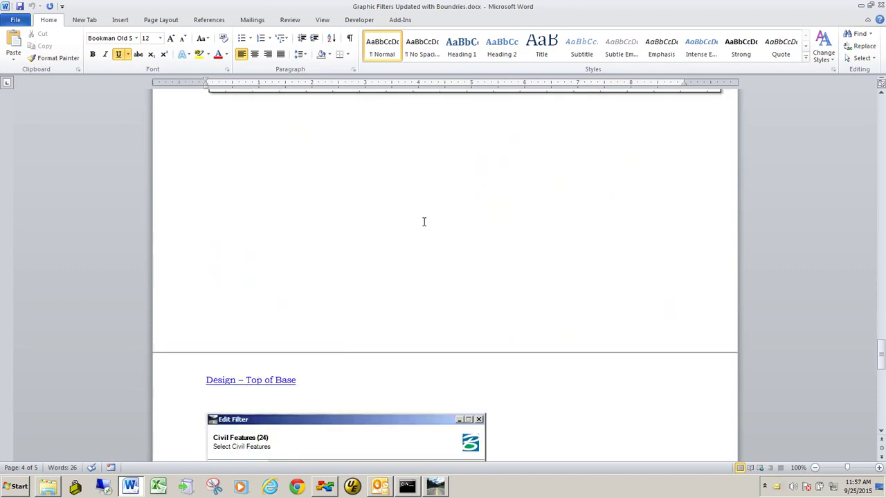
scroll(422, 223, "down", 7)
scroll(423, 225, "down", 7)
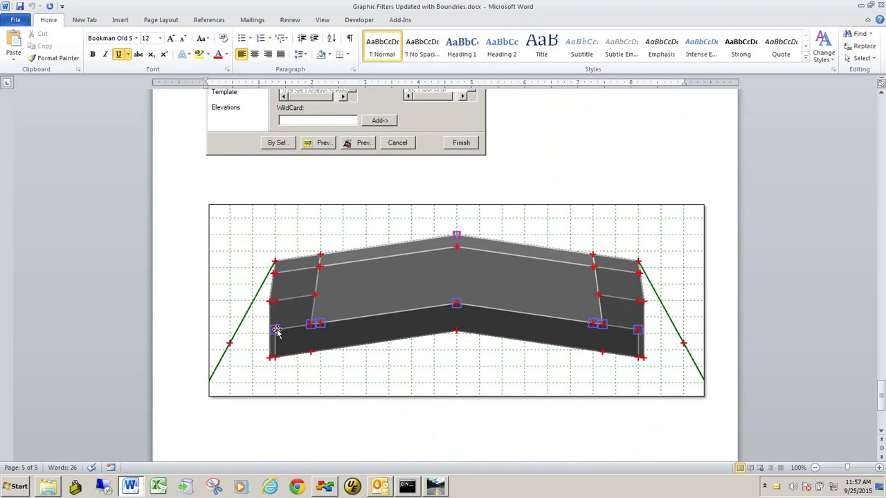
- Return to Power GEOPAK and choose Design - Proposed Finished Grade with Boundary as the Graphical Filter Group for the terrain
left_click(860, 5)
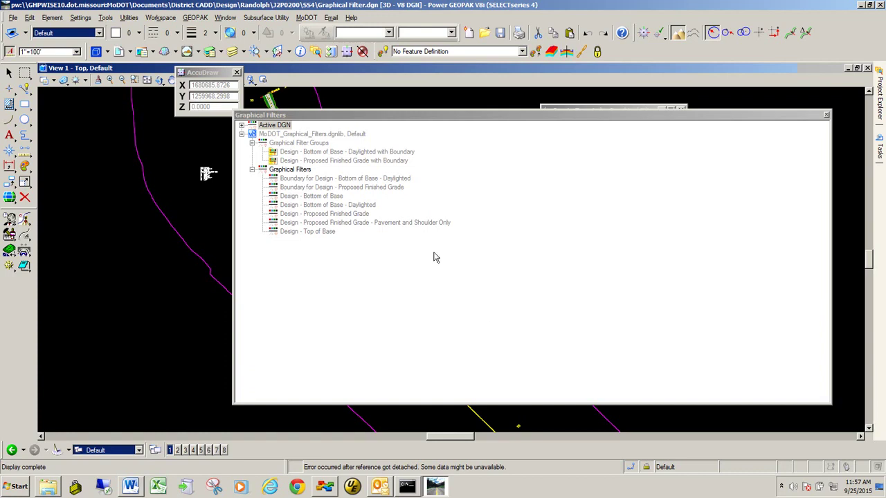
left_click_drag(396, 112, 487, 417)
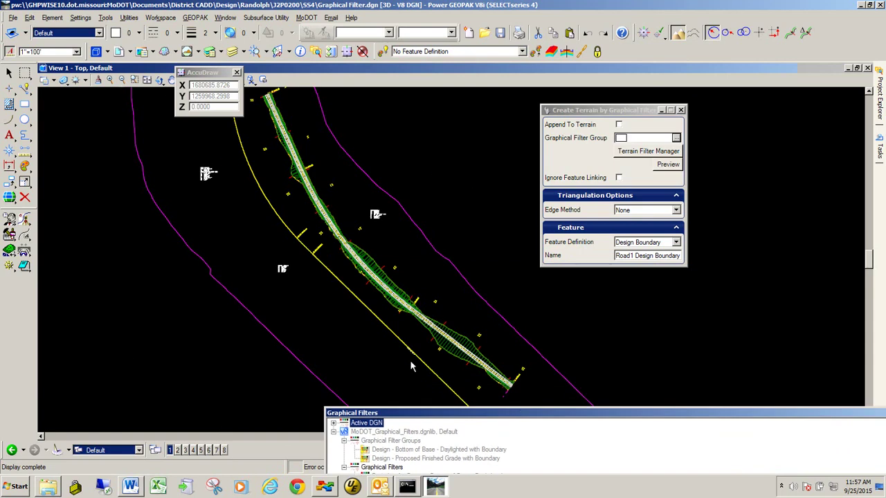
left_click(647, 421)
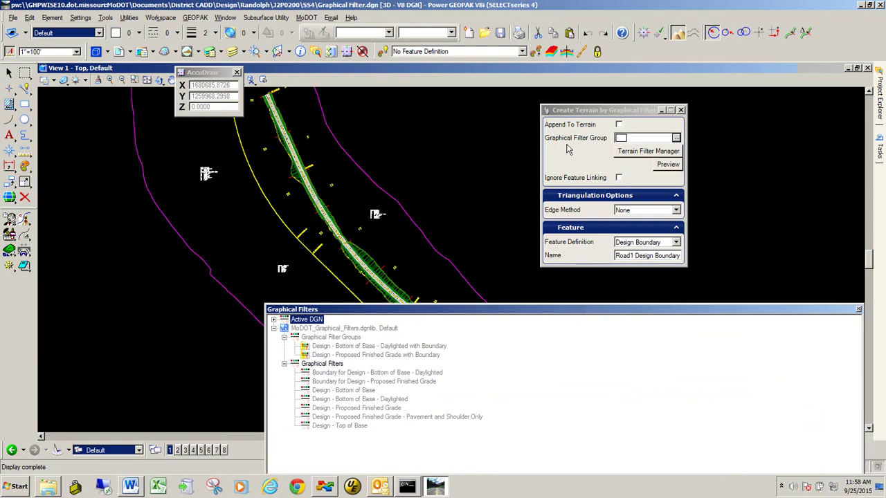
left_click_drag(499, 310, 492, 140)
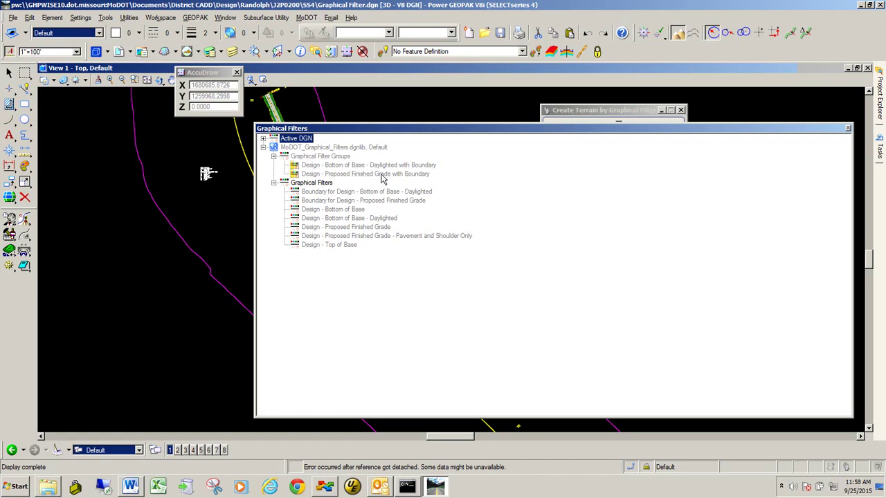
left_click_drag(374, 132, 371, 166)
double_click(377, 210)
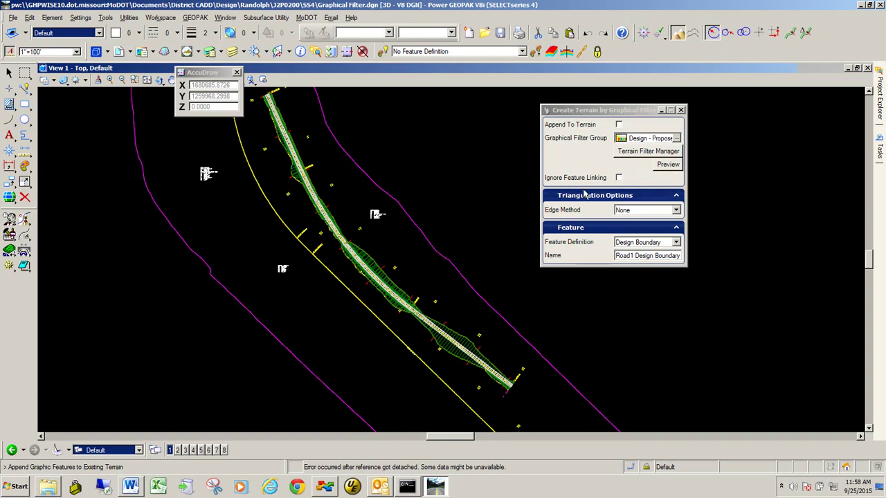
- Preview the elements the chosen filter group picks up along the Road1 corridor and inspect the highlighted lines up close
left_click(664, 166)
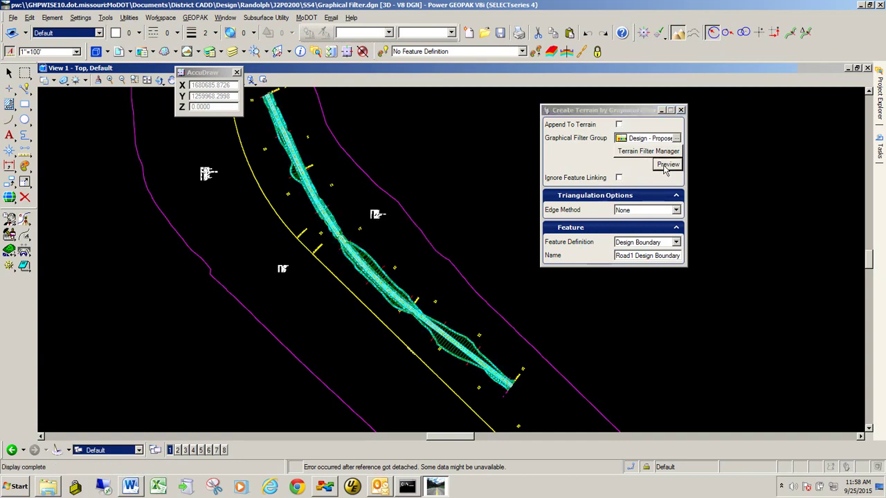
scroll(384, 265, "up", 2)
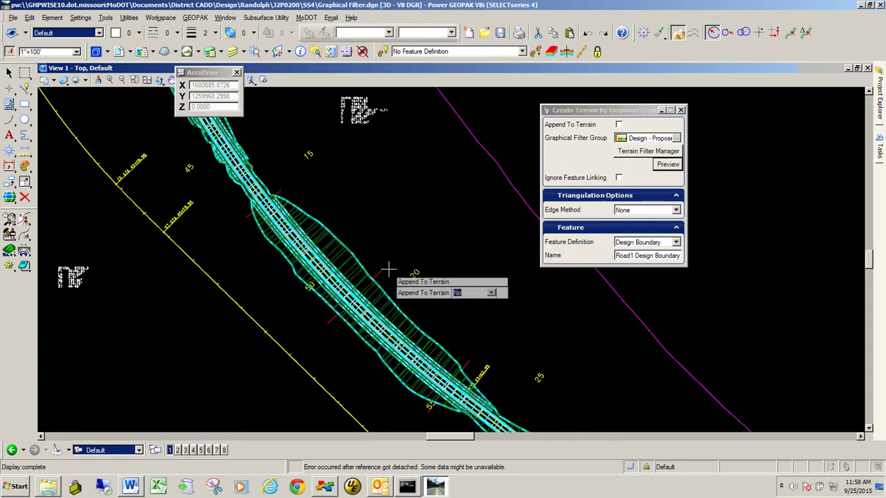
scroll(389, 265, "up", 2)
scroll(442, 234, "down", 1)
scroll(375, 286, "up", 3)
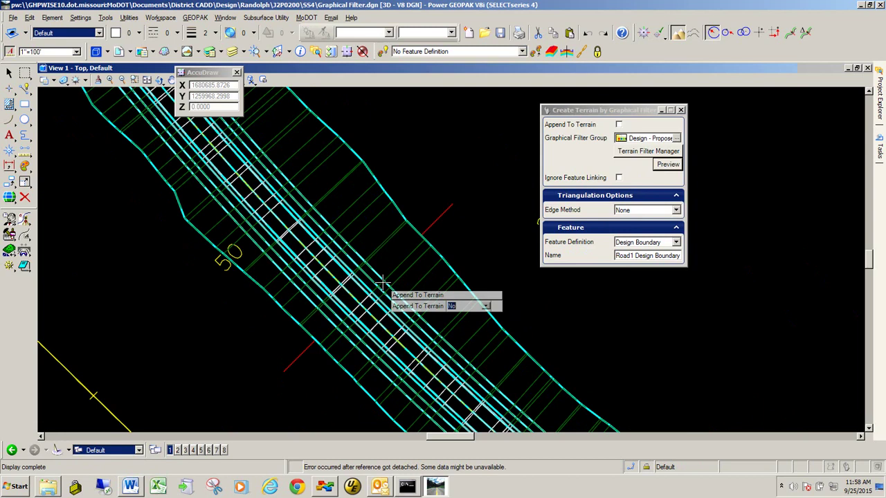
scroll(402, 290, "down", 3)
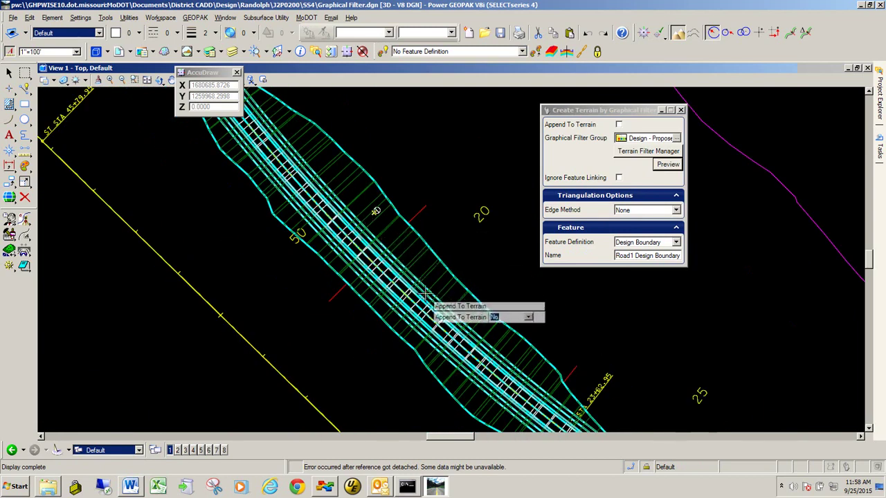
scroll(391, 248, "down", 1)
scroll(391, 248, "down", 3)
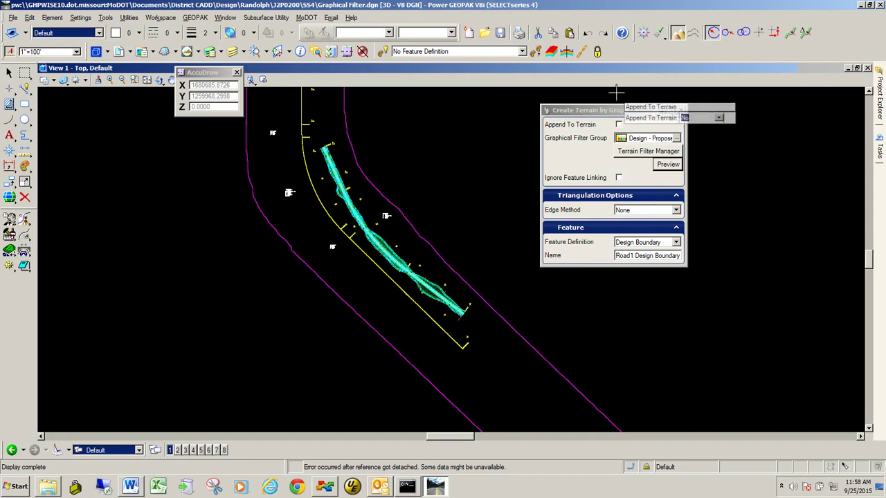
- Create the Road1 Design Boundary terrain with Append To Terrain set to No and Edge Method None, and close the tool settings
left_click_drag(618, 112, 582, 113)
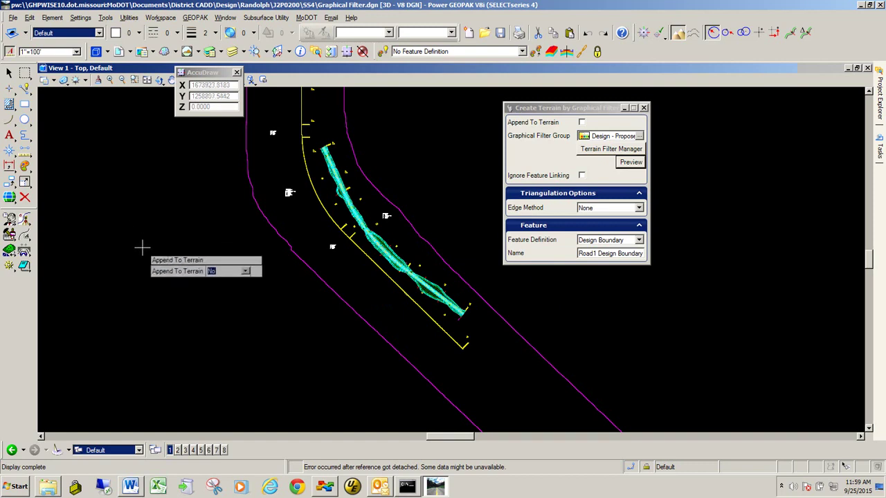
left_click(142, 247)
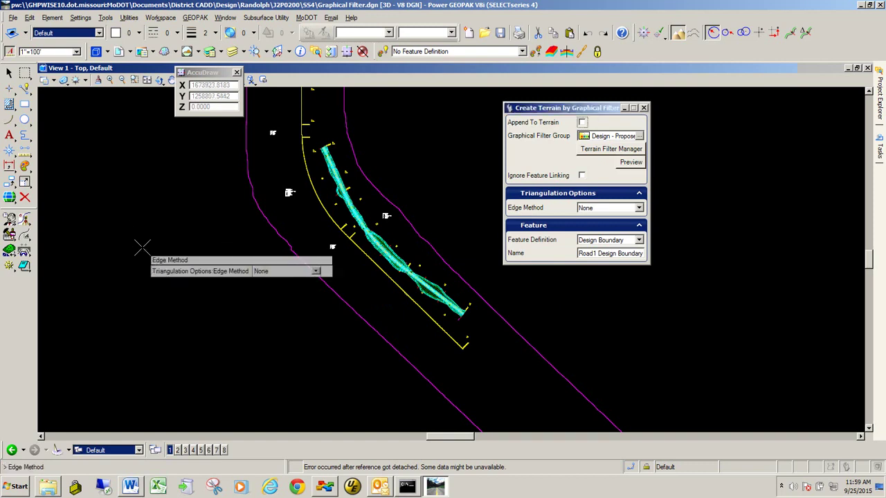
key("Left")
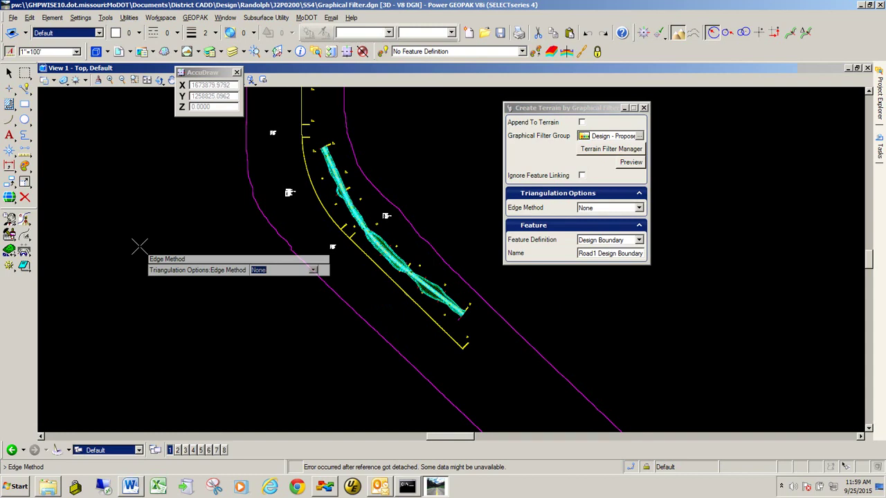
left_click(140, 246)
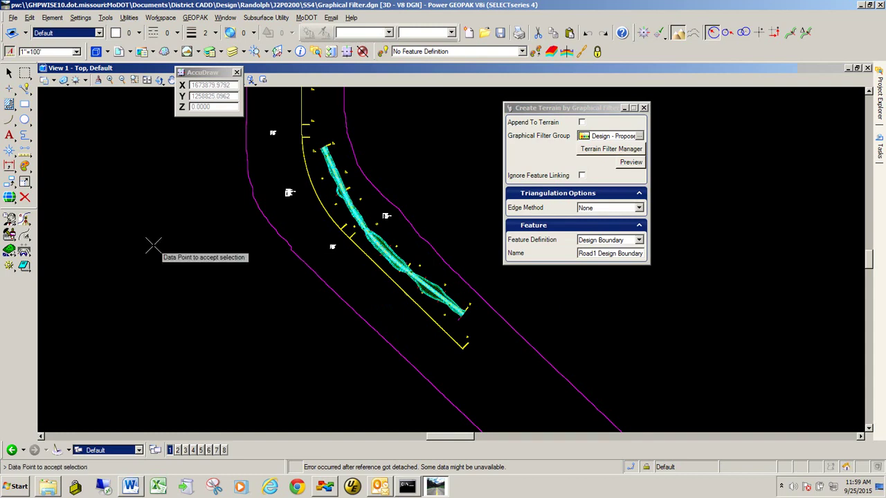
left_click(176, 245)
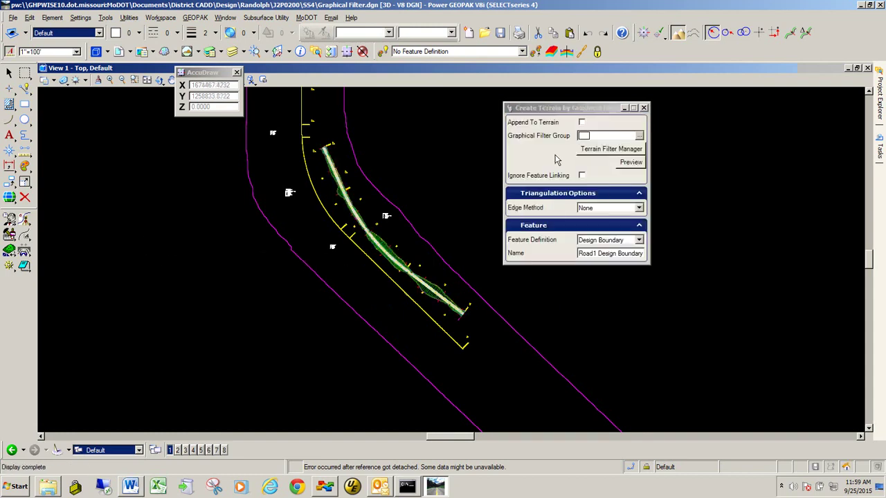
left_click(644, 108)
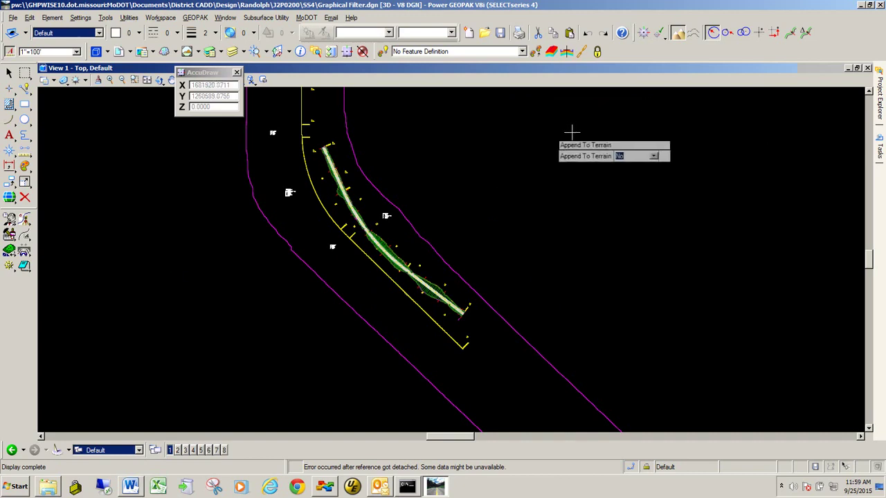
- Turn off the display of all seven attached references and close the reference list
left_click(119, 54)
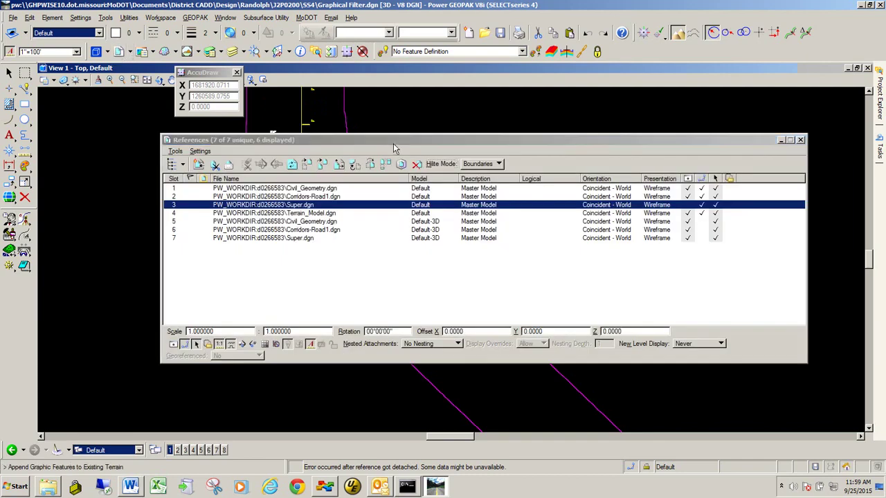
left_click_drag(396, 145, 303, 145)
left_click(605, 191)
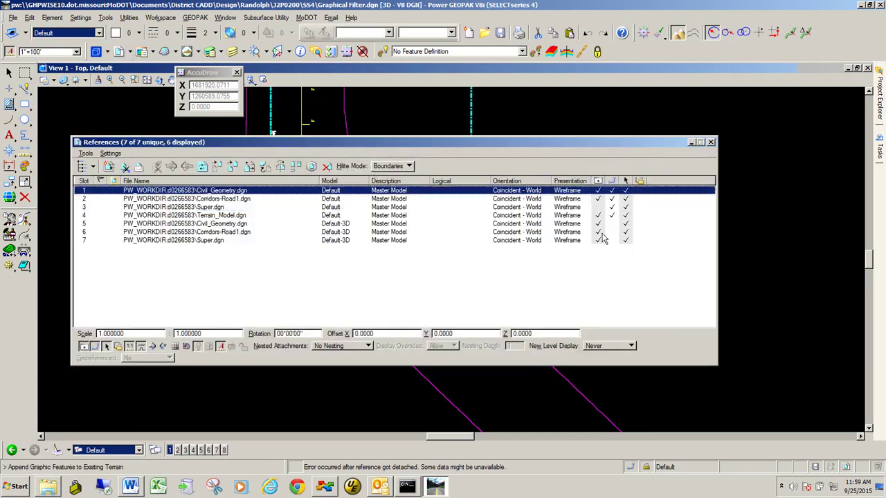
left_click(599, 240)
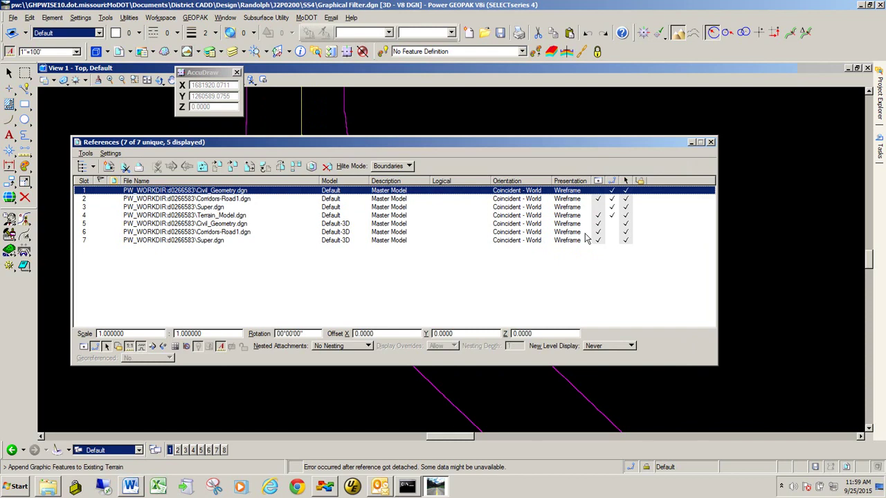
left_click(596, 240, "shift")
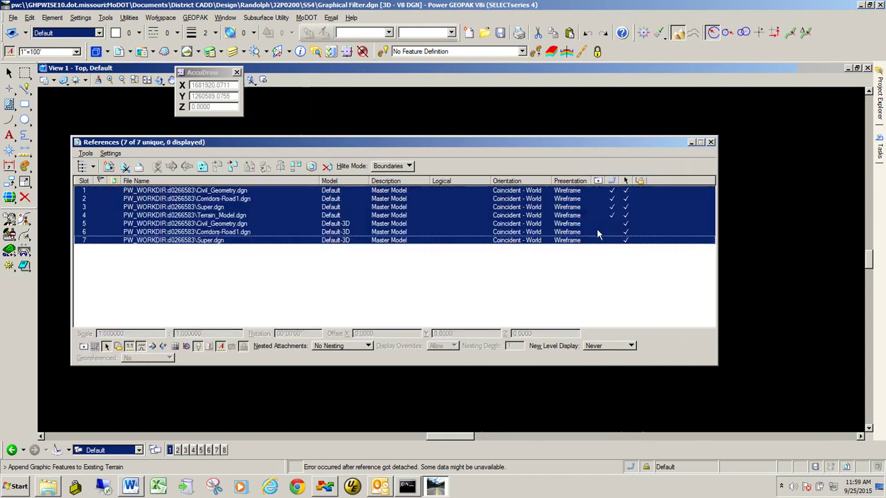
left_click(711, 142)
- End the terrain command, select the new Road1 Design Boundary terrain and turn its Triangles display on
scroll(484, 222, "up", 4)
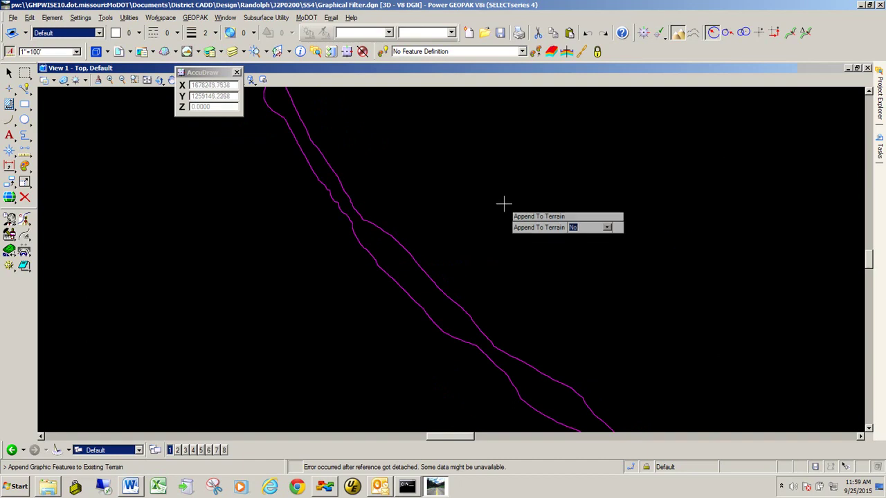
left_click(503, 203)
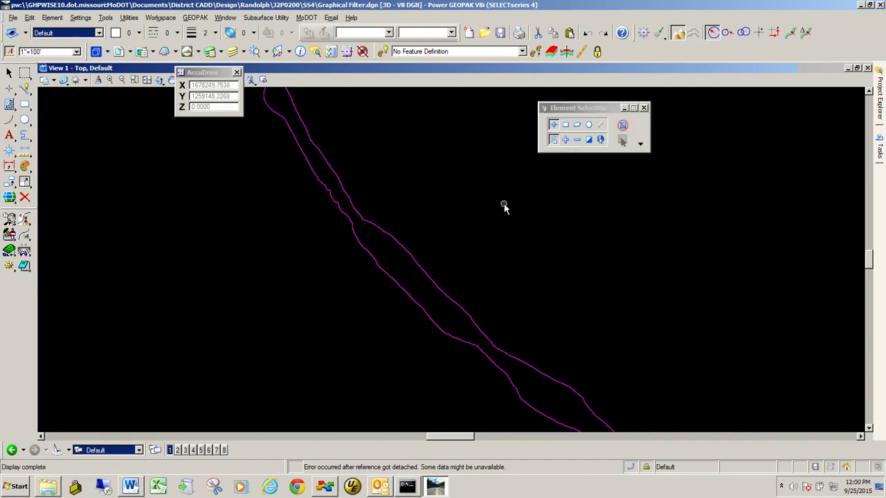
left_click(418, 253)
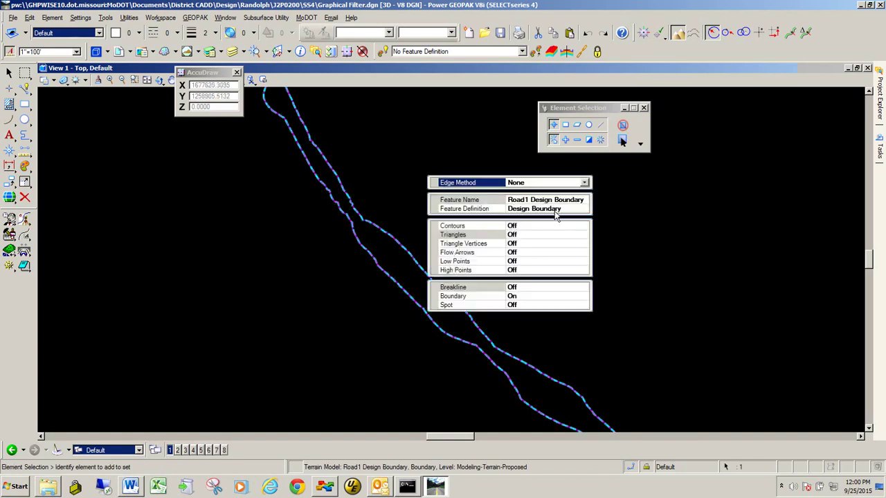
double_click(466, 237)
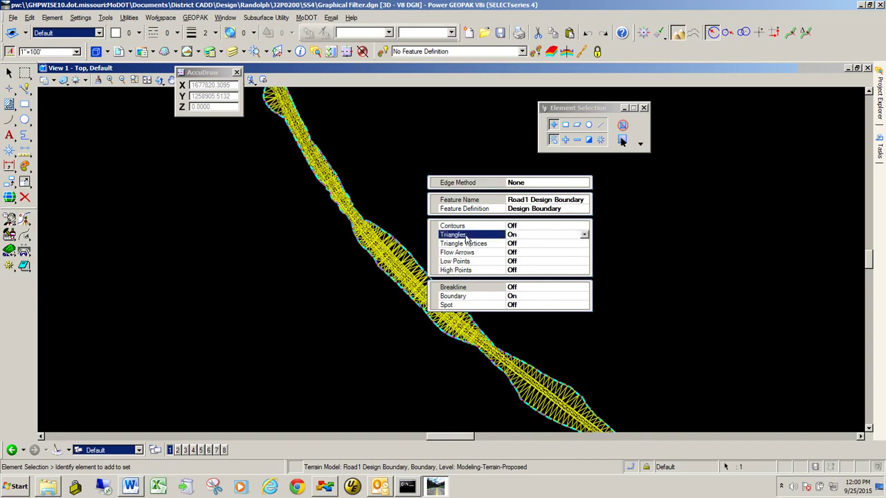
left_click(417, 162)
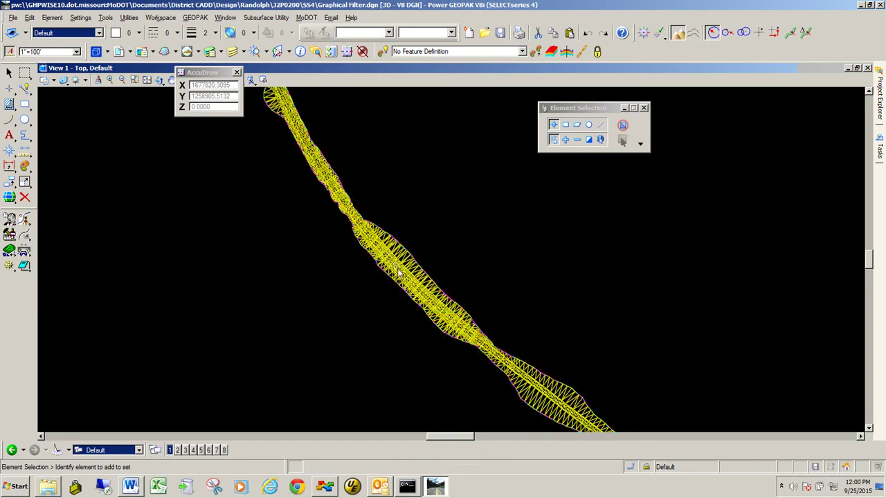
- Inspect the terrain's triangles up close and rotate the view dynamically to see the surface in 3D
scroll(398, 284, "up", 5)
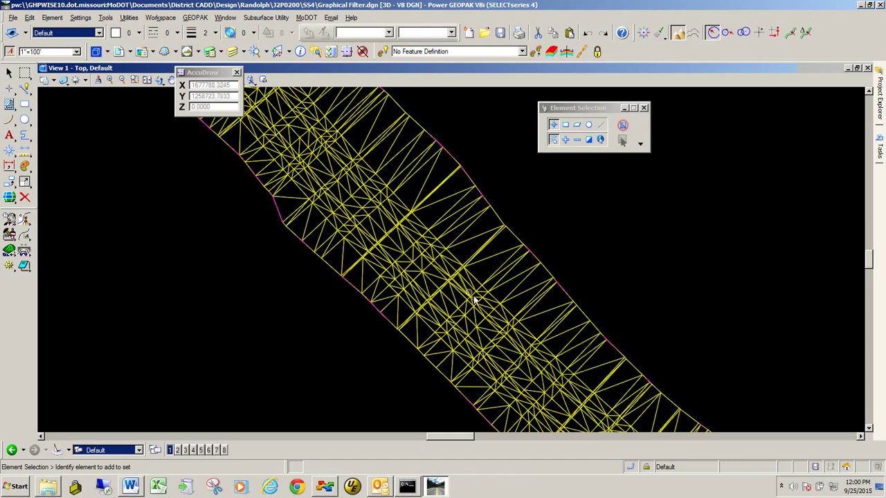
scroll(342, 194, "down", 5)
scroll(341, 194, "up", 3)
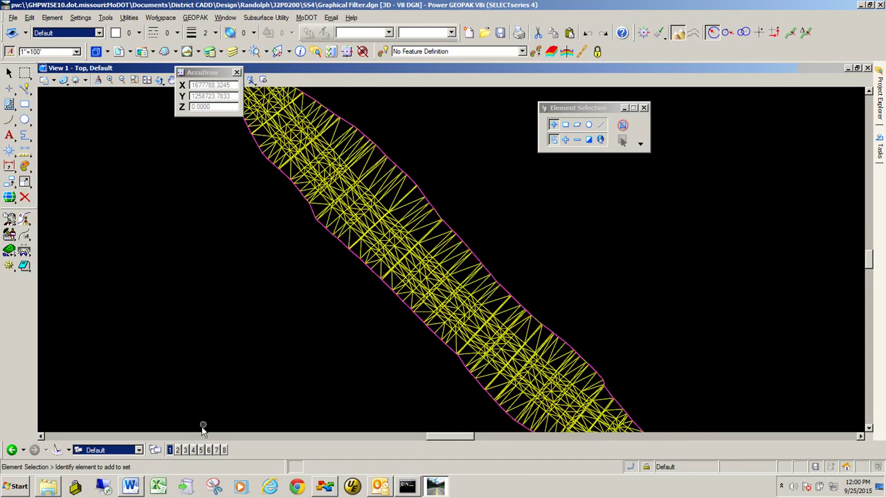
left_click_drag(232, 74, 142, 105)
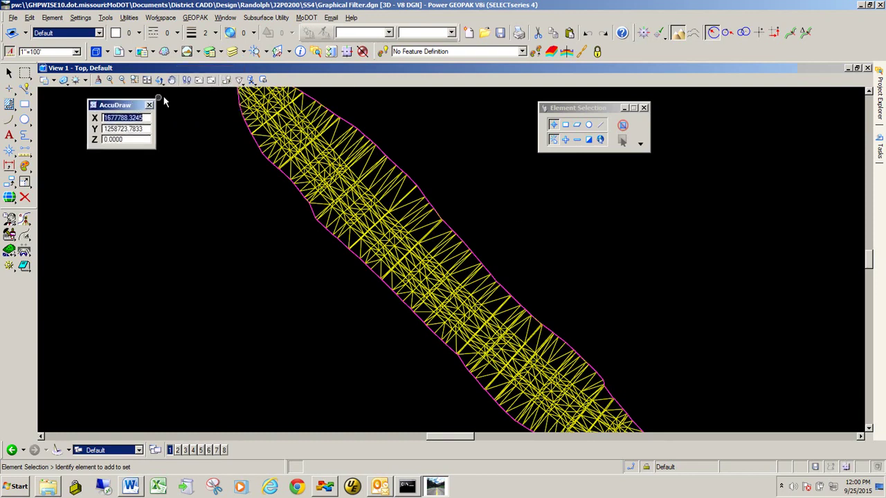
left_click(159, 80)
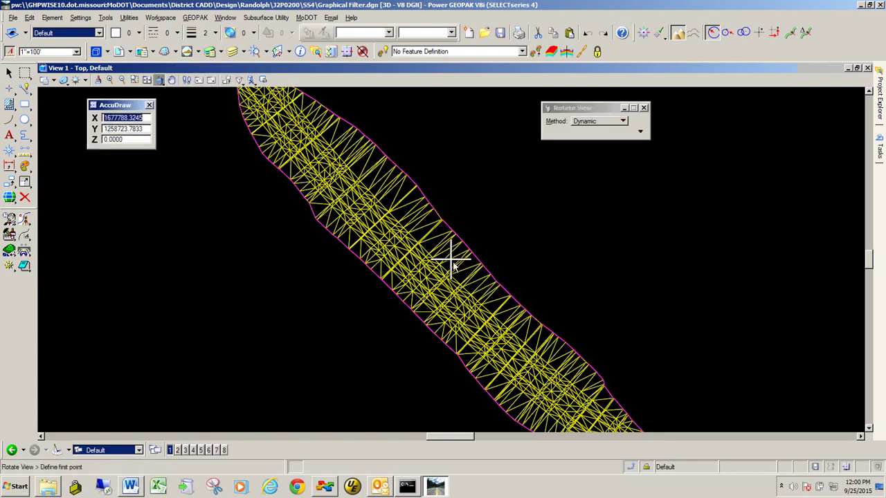
left_click(426, 276)
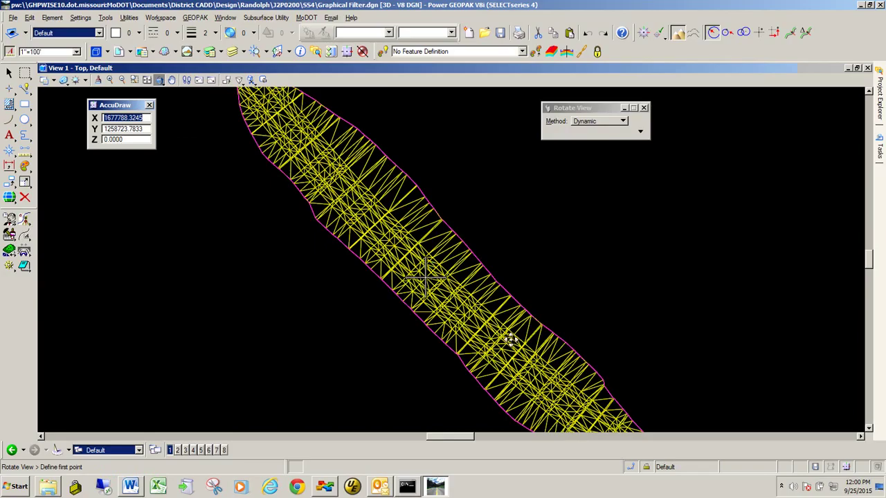
left_click(421, 293)
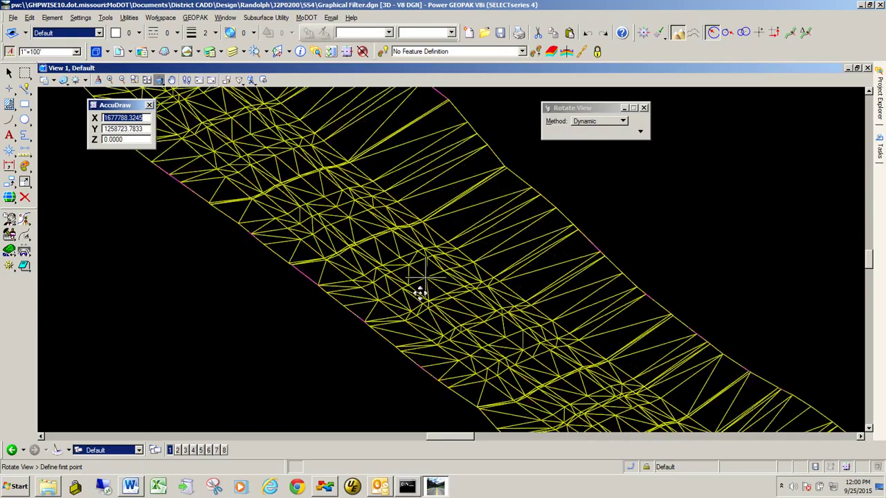